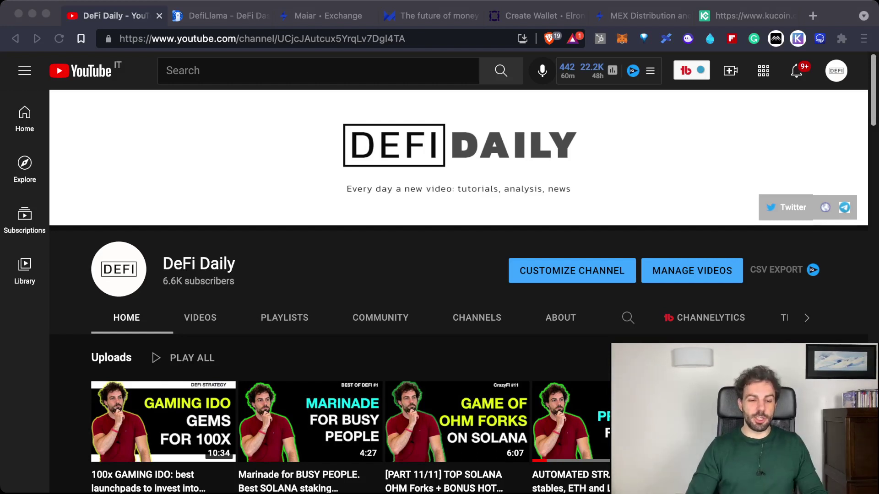
Switch to DefiLlama's Elrond chain page and scroll to its $2.06b TVL chart and rankings.
key(super+Tab)
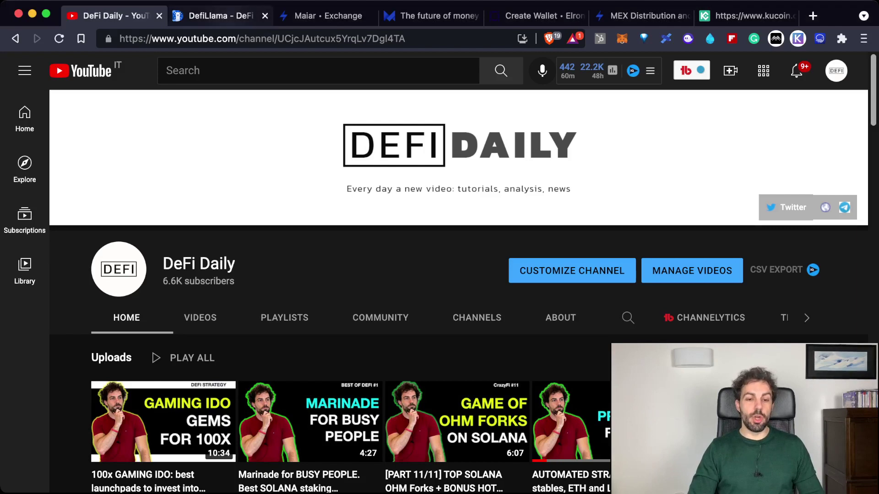
key(ctrl+Tab)
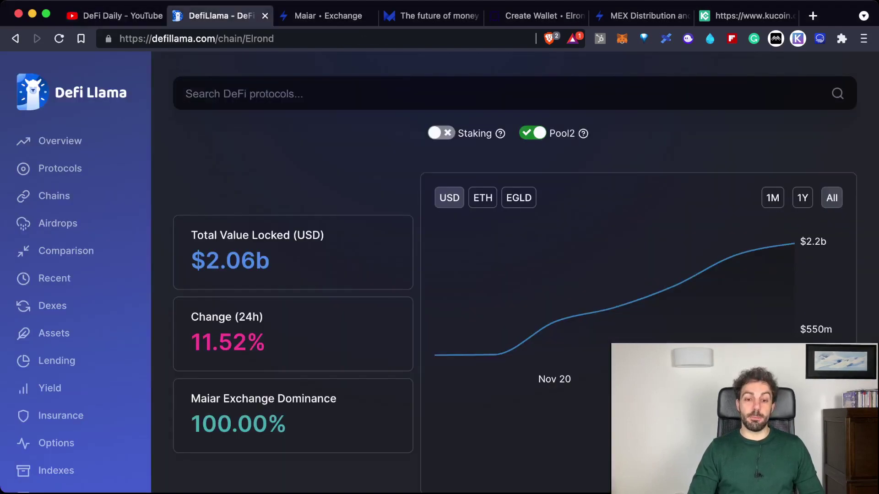
scroll(525, 275, down, 5)
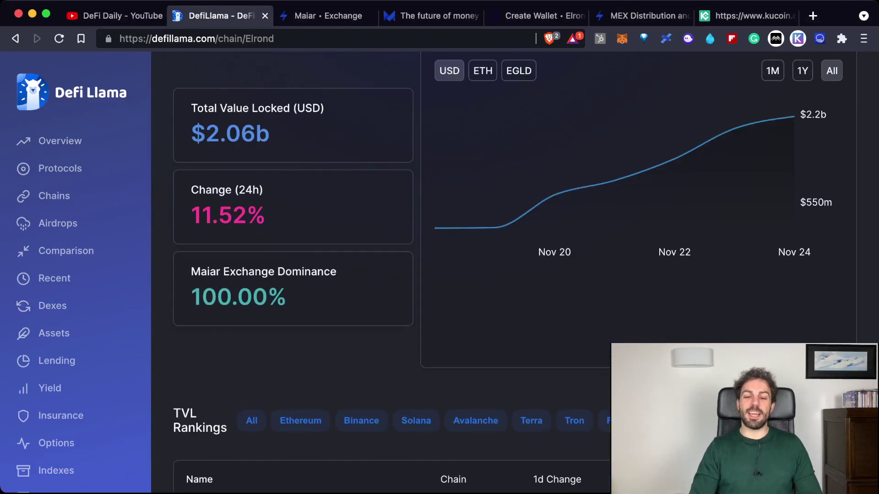
mouse_move(494, 137)
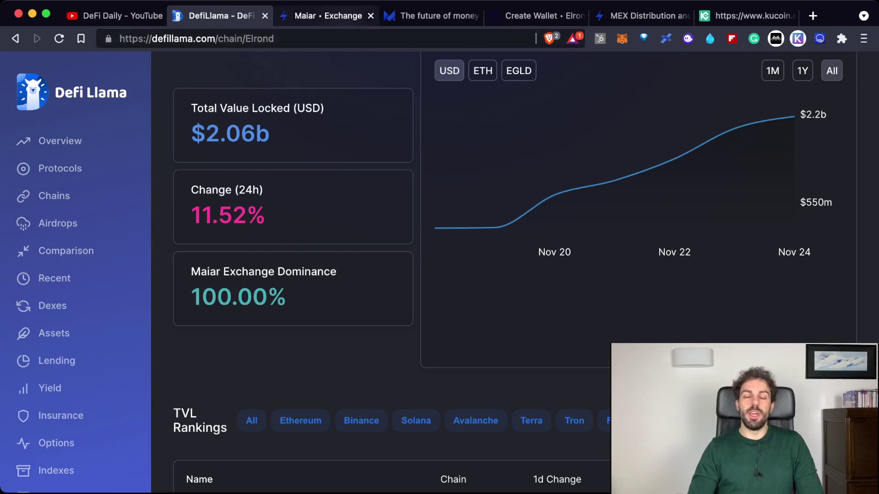
Go to Maiar Exchange's Farms page and scroll to the MEX, EGLD-MEX and EGLD-USDC farms.
click(327, 15)
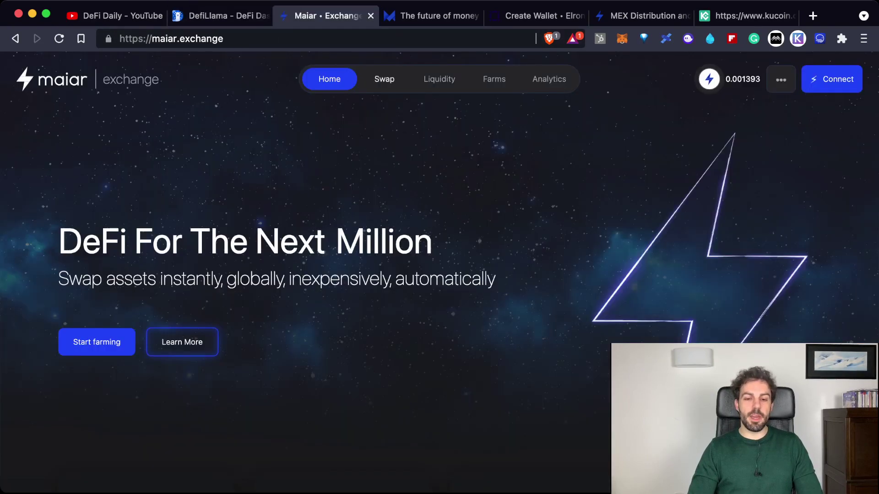
click(494, 78)
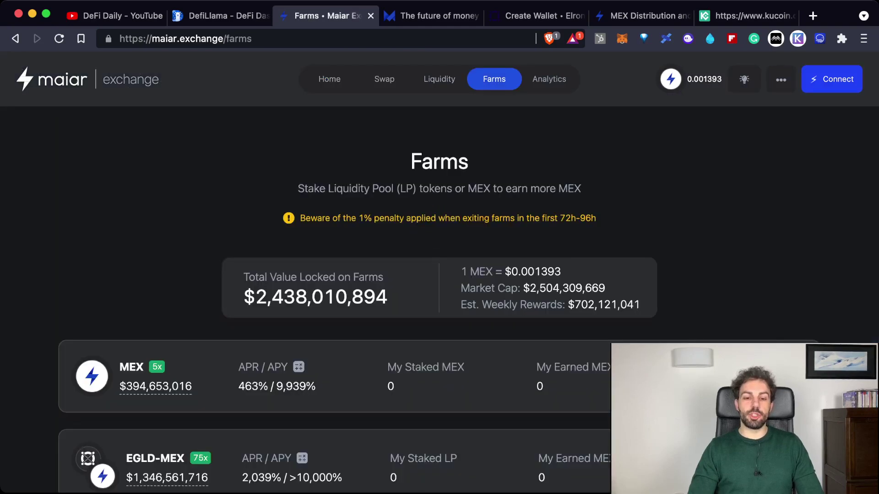
scroll(440, 275, down, 5)
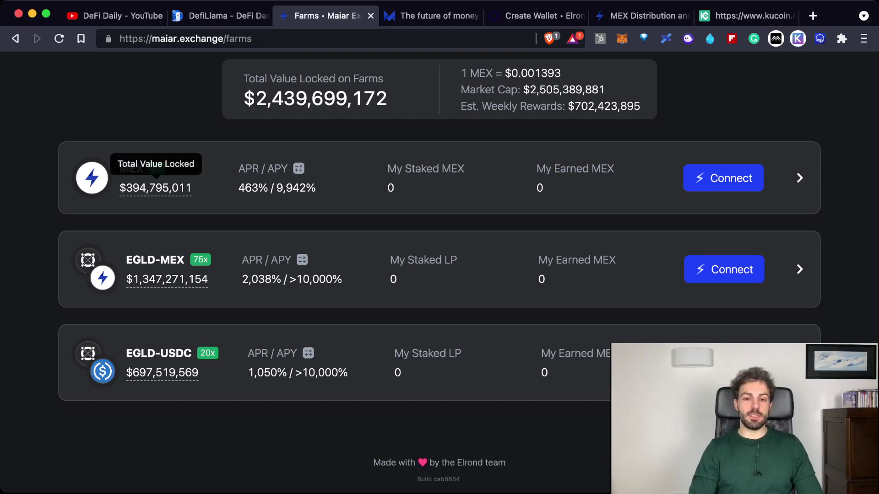
Switch to the MEX Distribution and Tokenomics v2 PDF with its weekly emission tables.
click(643, 16)
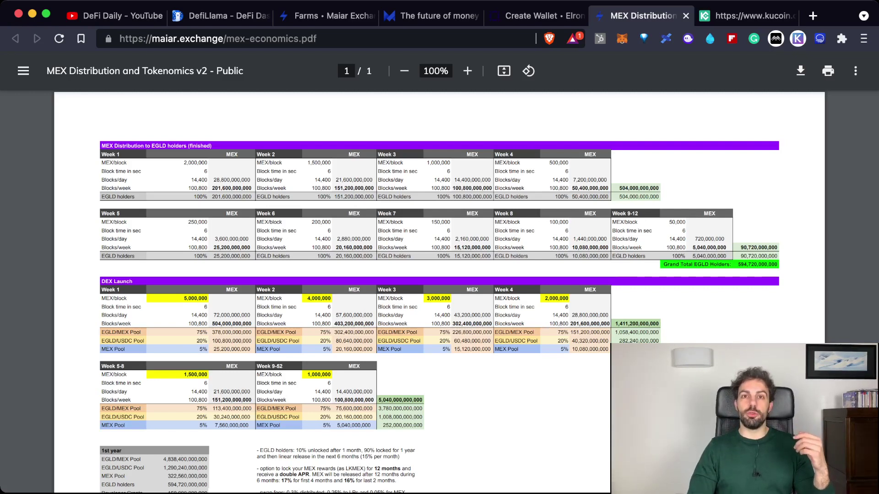
Switch back to the Farms • Maiar Exchange tab using the keyboard shortcut.
key(super+3)
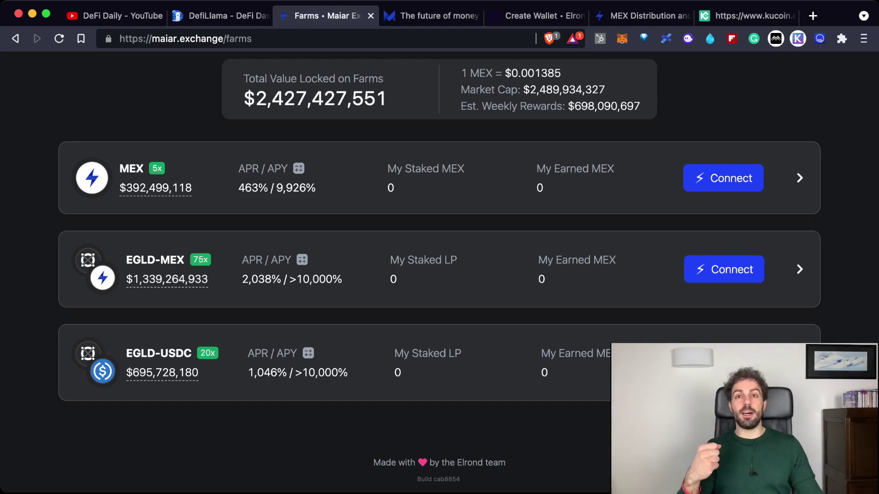
mouse_move(157, 168)
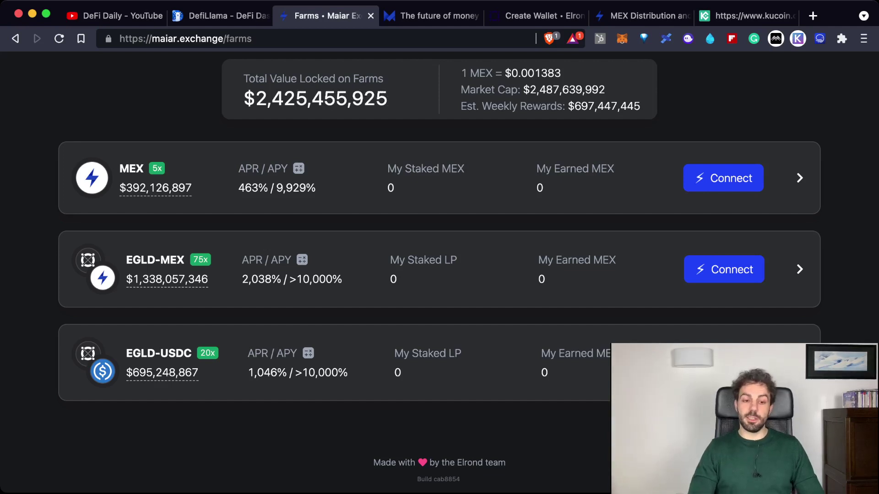
mouse_move(200, 259)
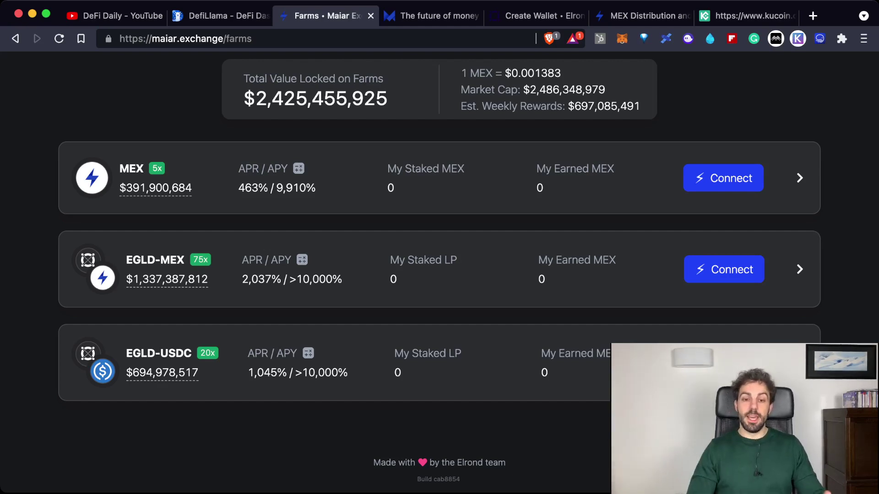
scroll(439, 247, up, 5)
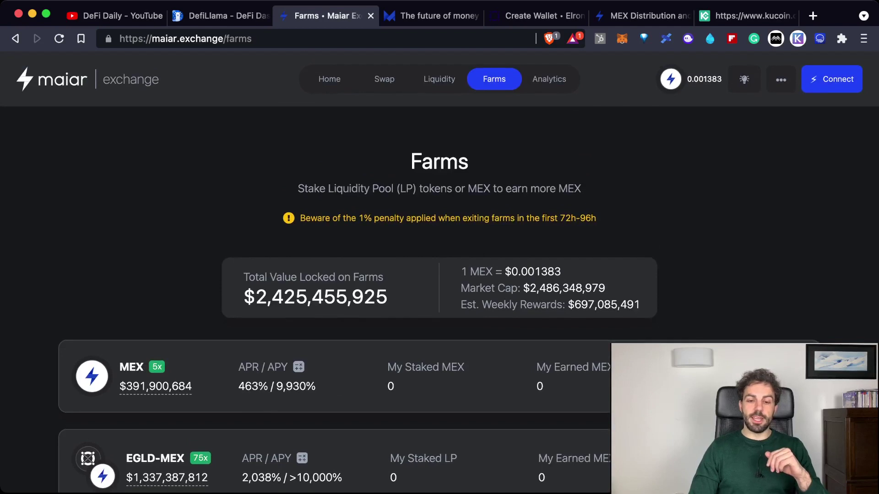
Highlight the penalty warning text on the Farms page.
drag(300, 218, 596, 218)
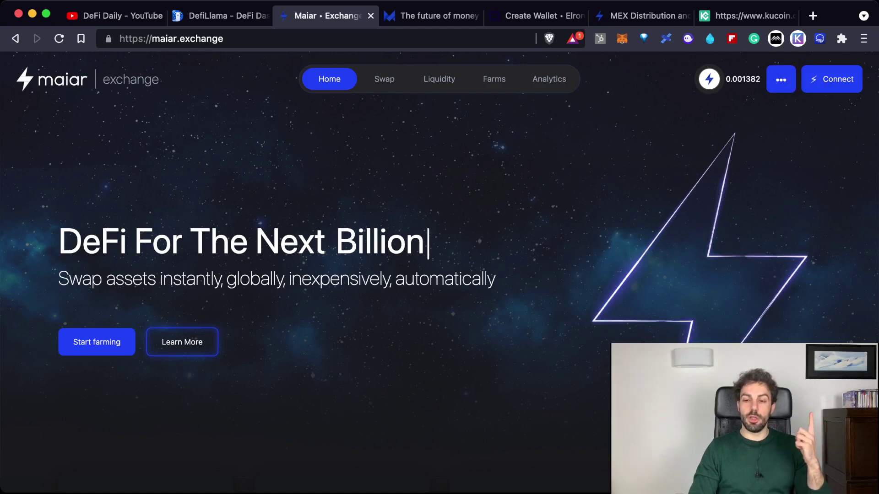
Open the Elrond Bridge and set the direction to ERC-20 USDC > Elrond USDC.
click(781, 80)
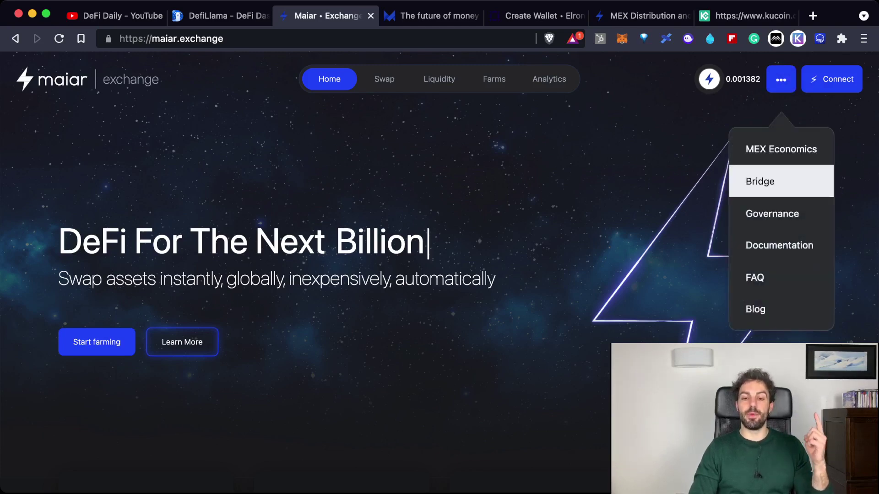
click(760, 181)
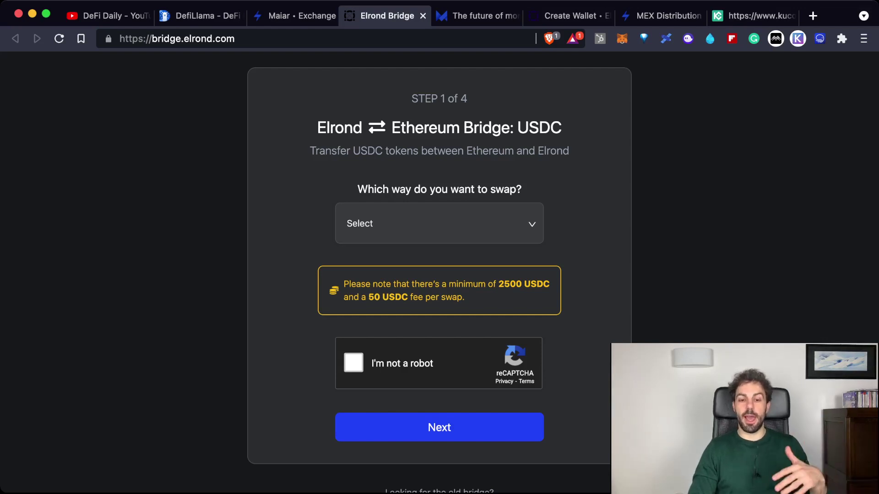
click(439, 224)
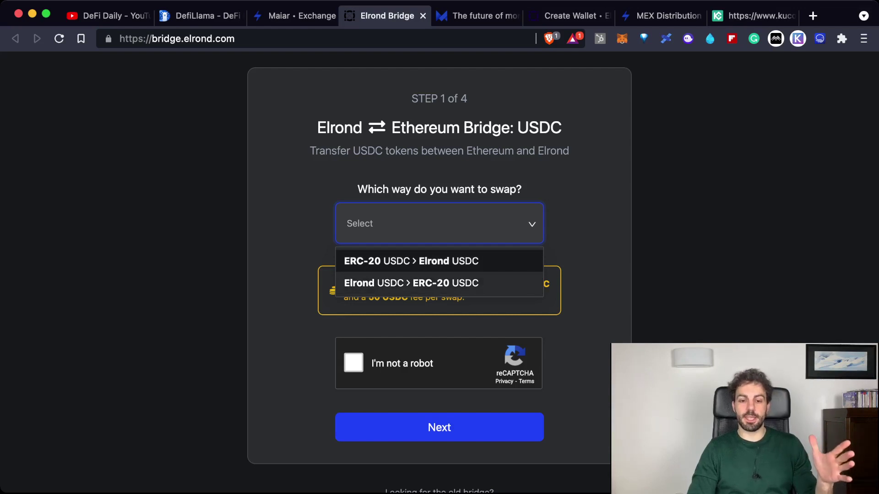
key(Return)
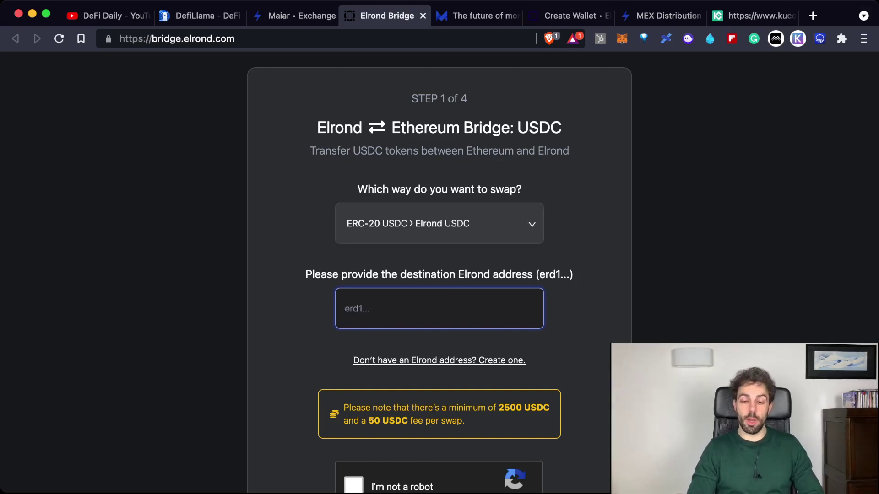
Highlight the bridge's minimum-and-fee note, then move to KuCoin's EGLD withdrawal page.
drag(466, 408, 456, 437)
triple_click(457, 437)
scroll(457, 437, down, 5)
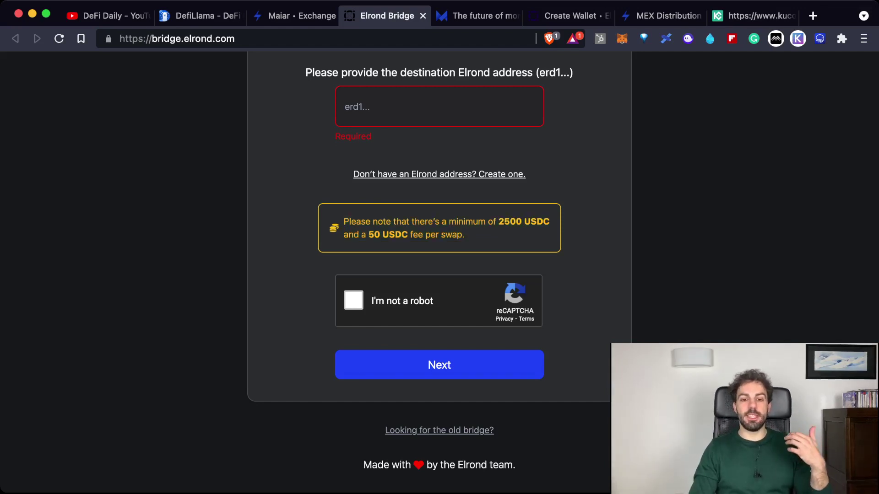
scroll(440, 275, up, 3)
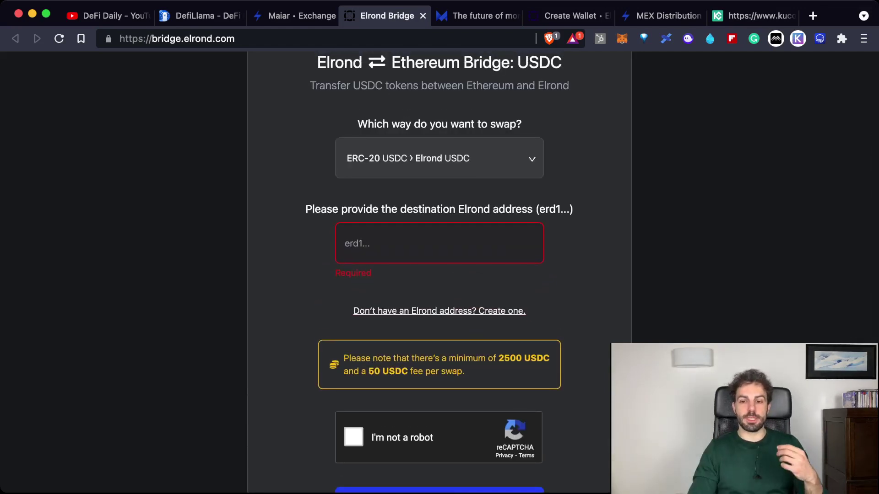
click(753, 15)
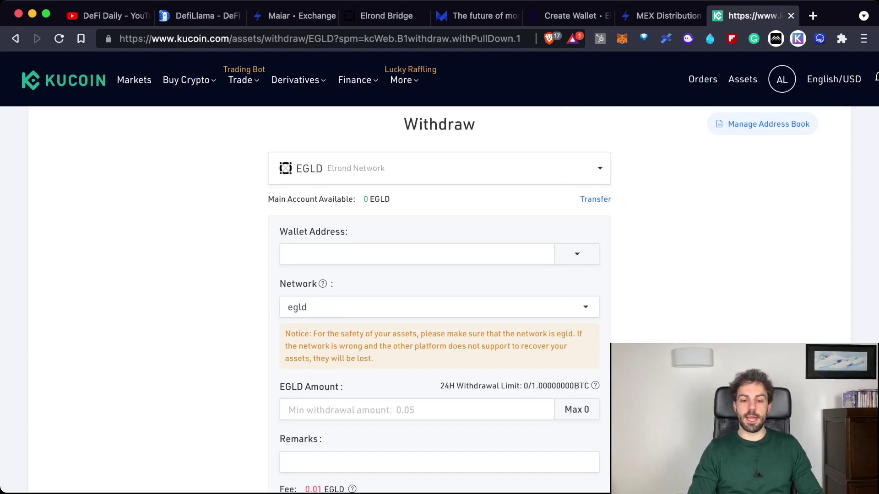
Confirm egld is KuCoin's only EGLD withdrawal network, then return to the Maiar Exchange tab.
click(439, 307)
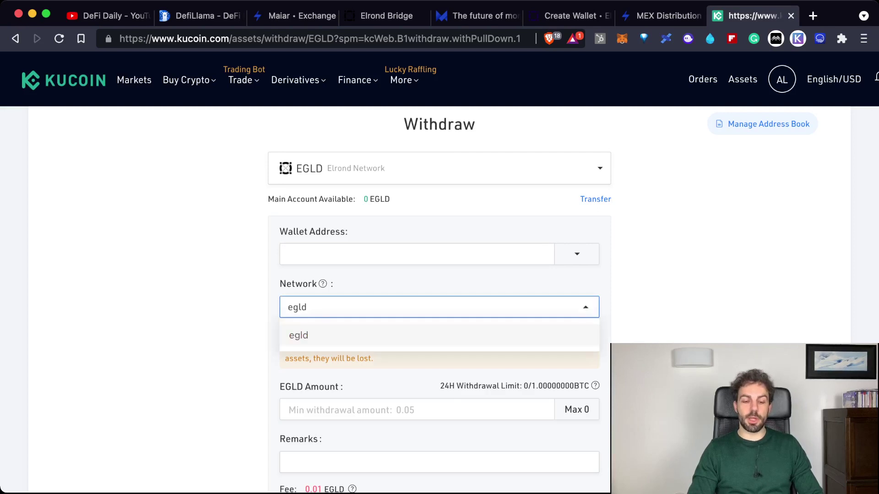
key(Return)
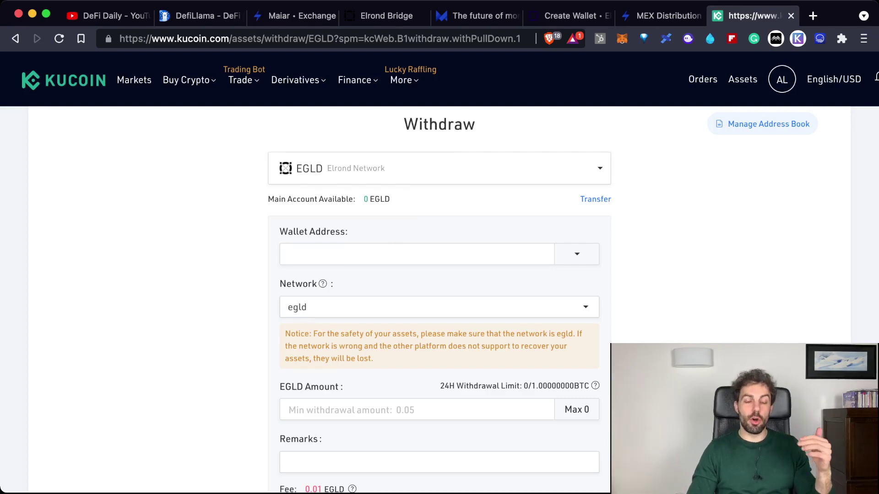
click(292, 15)
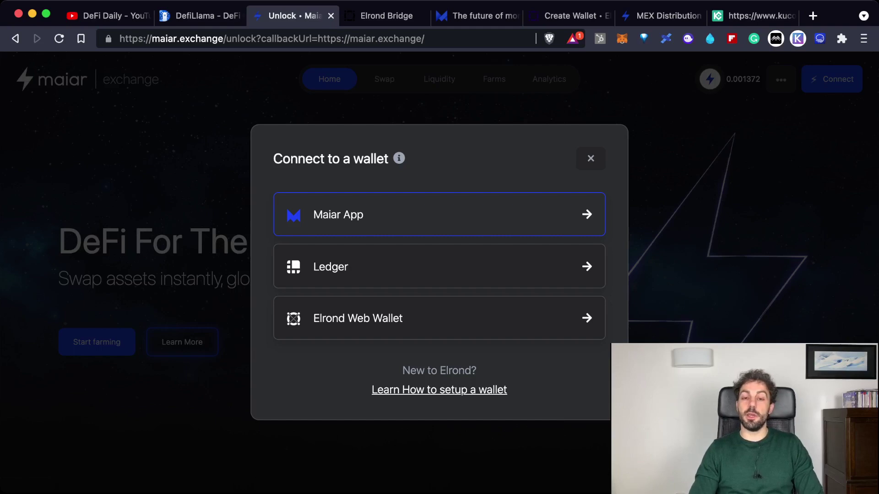
Browse the maiar.com homepage past the video and feature cards to 'For everyone. Everywhere.'.
click(476, 16)
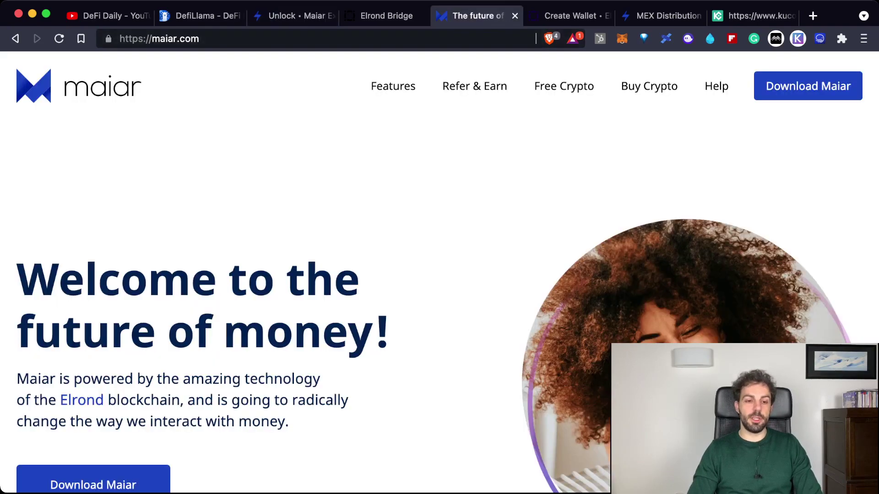
scroll(440, 274, down, 3)
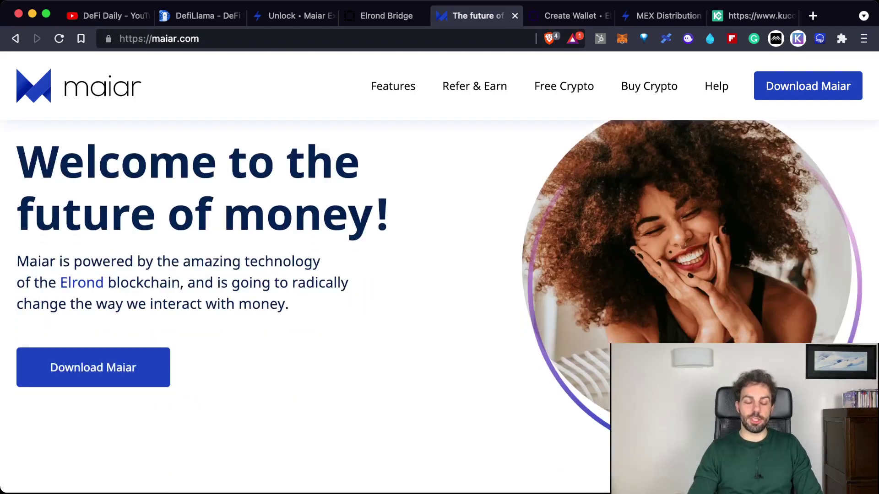
scroll(439, 275, up, 3)
scroll(439, 274, down, 3)
scroll(439, 274, down, 10)
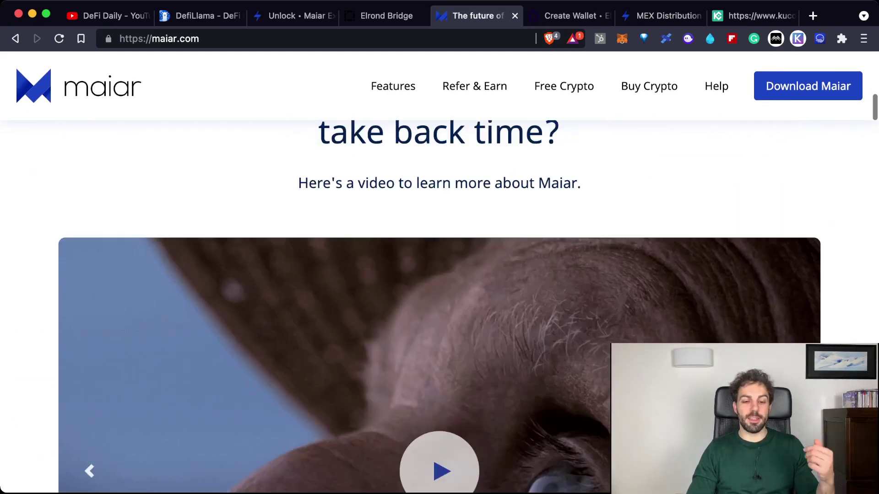
scroll(439, 275, down, 10)
scroll(439, 274, down, 7)
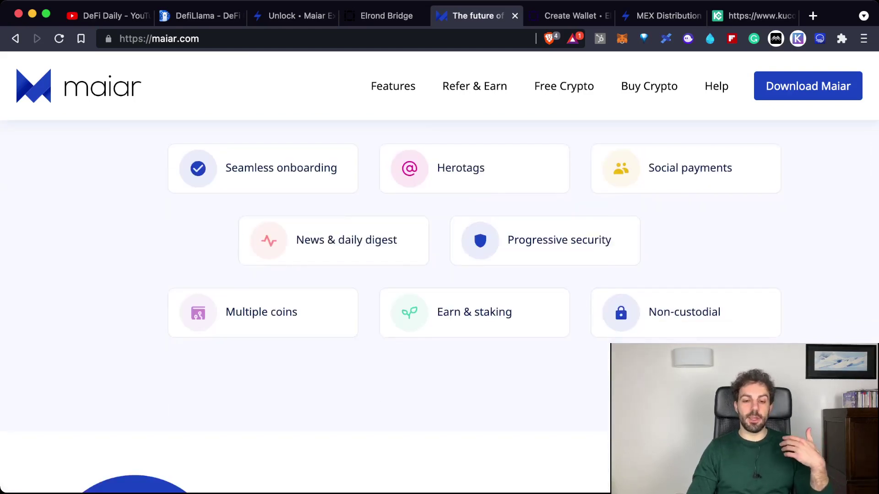
scroll(440, 274, down, 7)
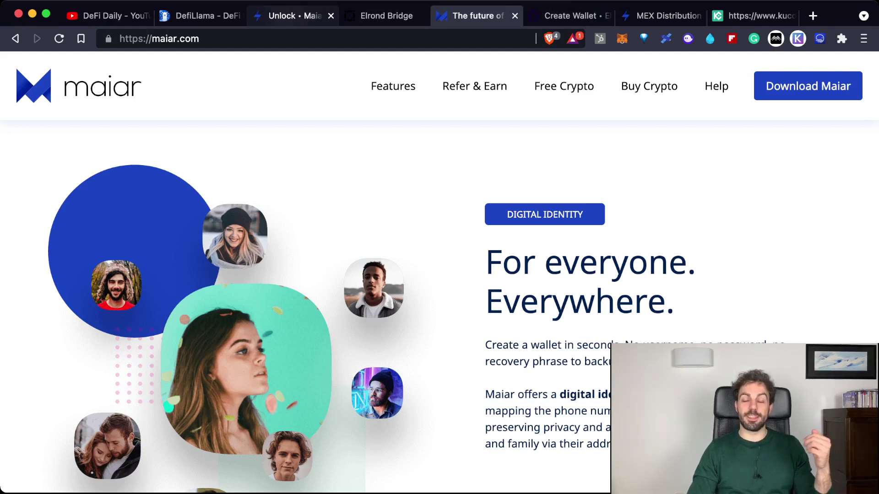
Return to the 'Unlock • Maiar Exchange' tab with its Maiar App, Ledger and Web Wallet options.
click(293, 16)
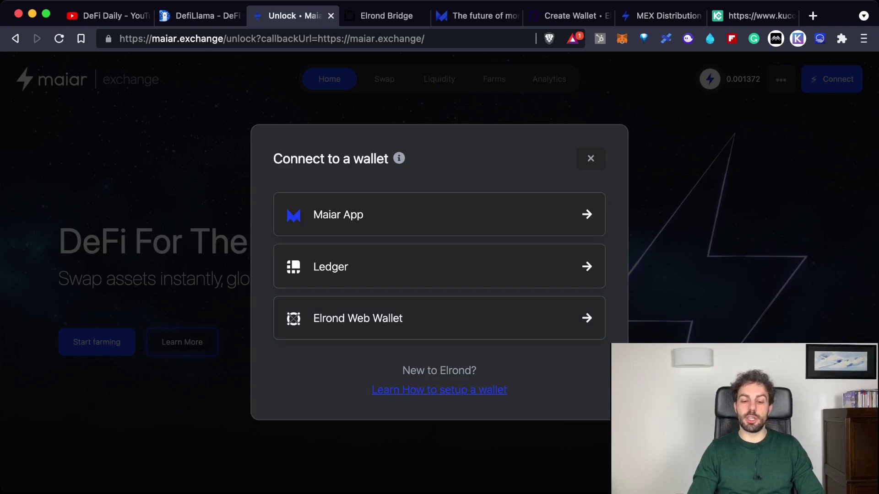
click(439, 389)
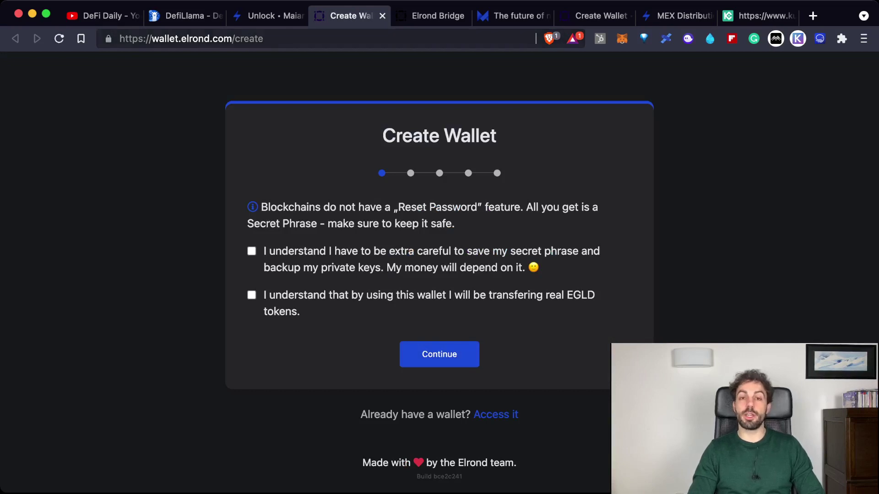
click(251, 251)
click(251, 295)
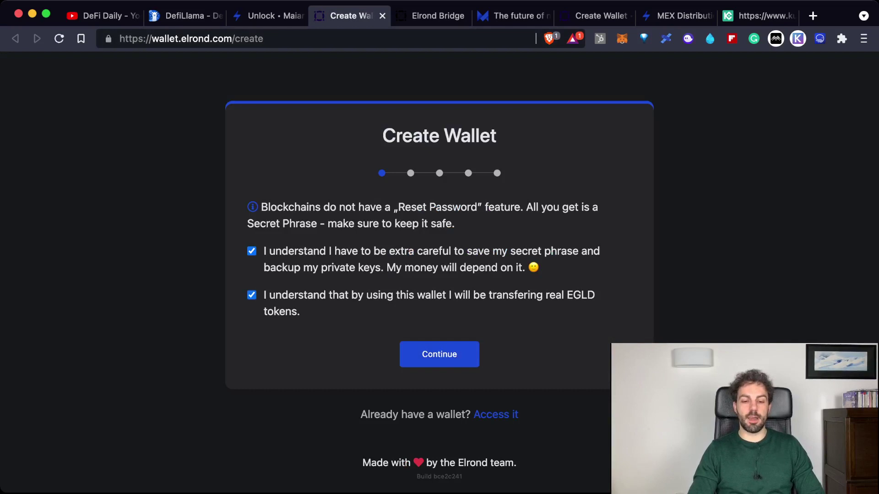
click(439, 354)
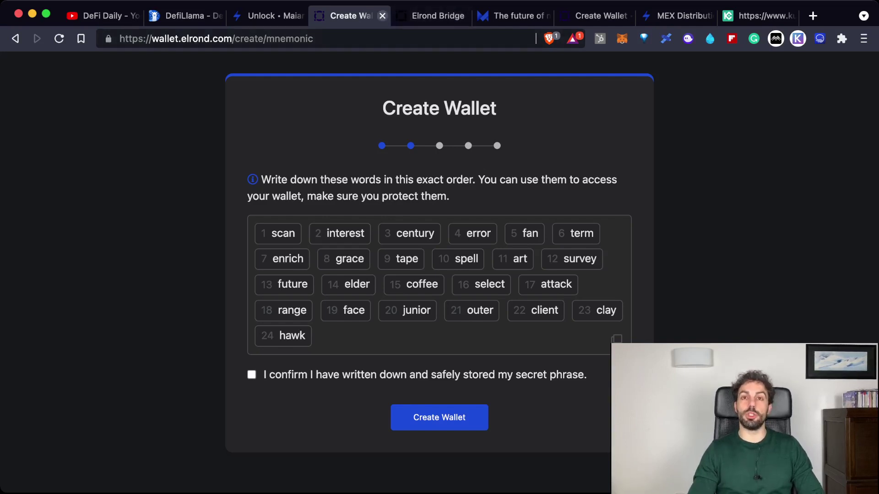
click(382, 15)
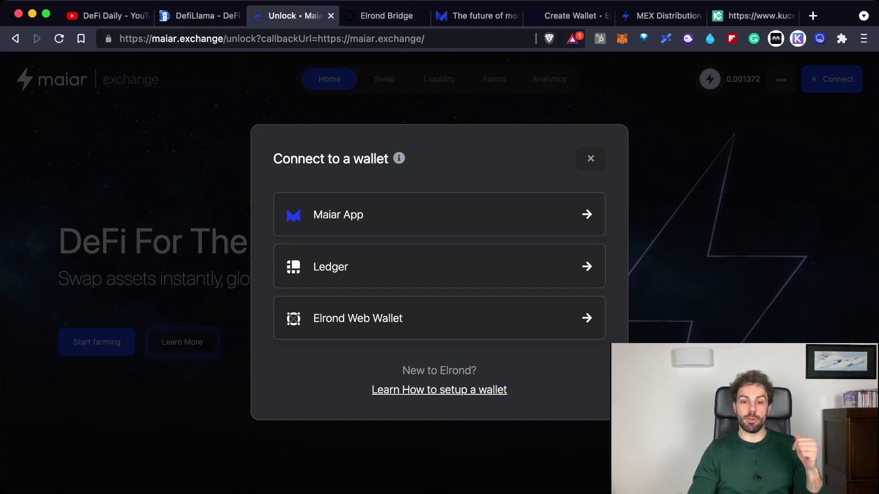
Dismiss the wallet dialog, open Swap, and choose a From token among EGLD, MEX and USDC.
click(590, 158)
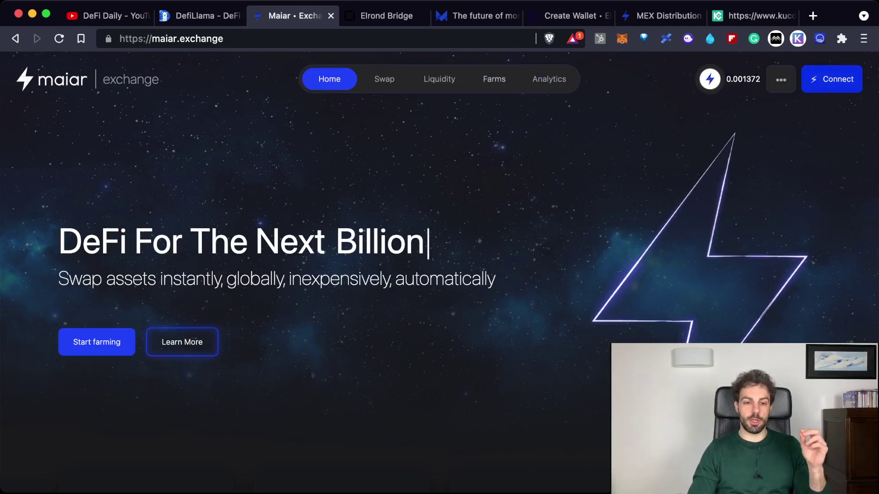
click(384, 78)
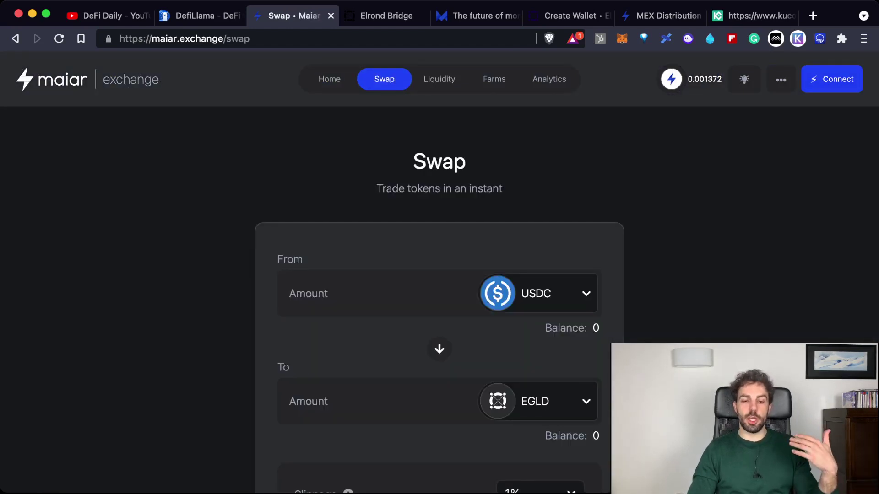
scroll(439, 275, down, 2)
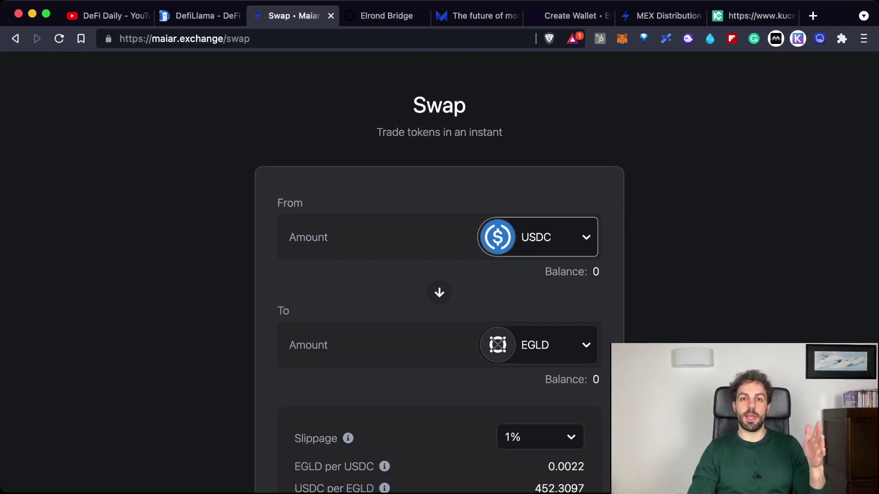
click(538, 237)
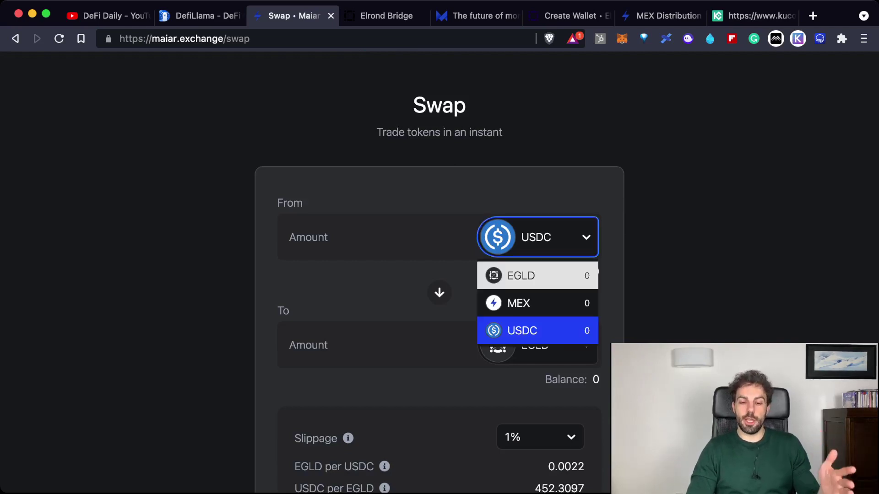
click(538, 275)
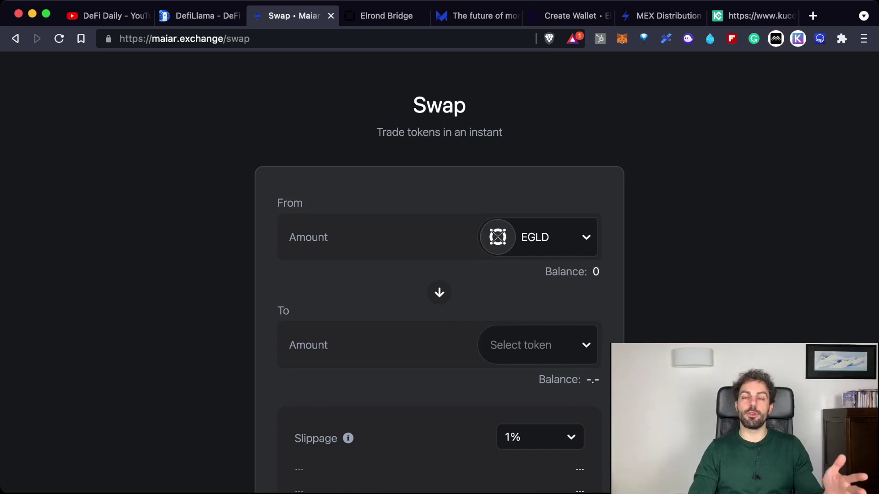
scroll(439, 275, down, 3)
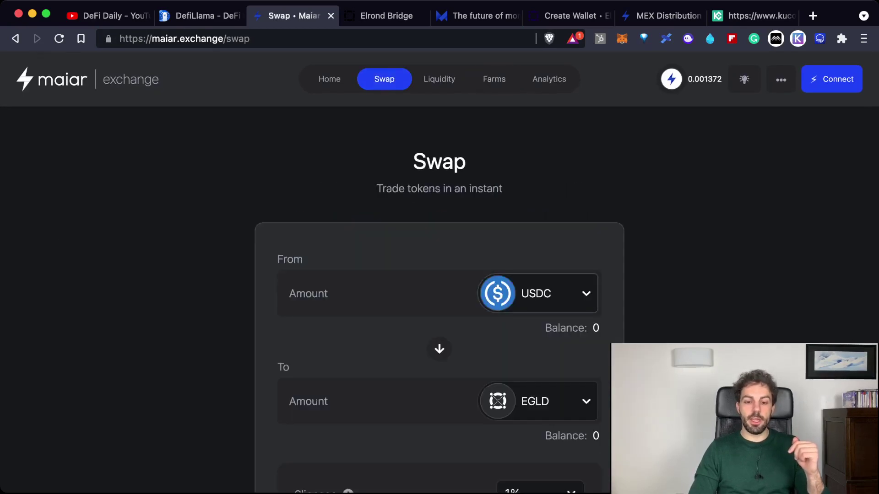
Choose EGLD as the swap's From token, check KuCoin's EGLD withdrawal page, then come back.
click(538, 293)
click(537, 332)
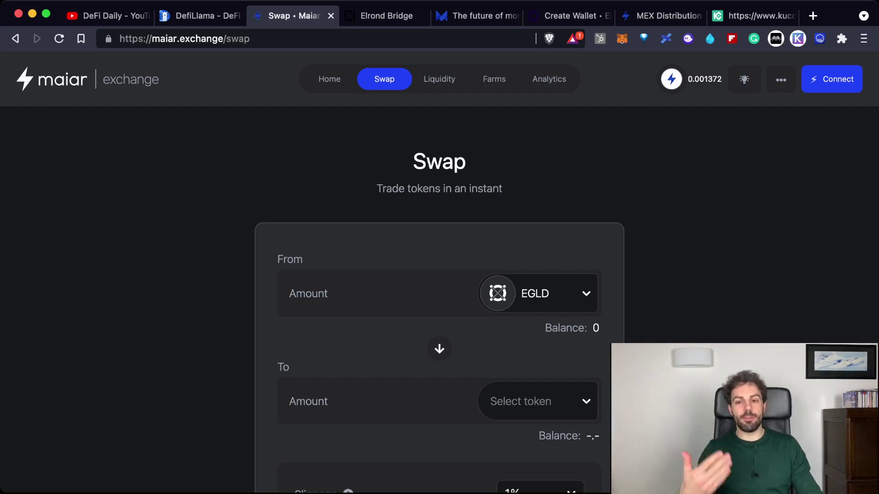
key(super+9)
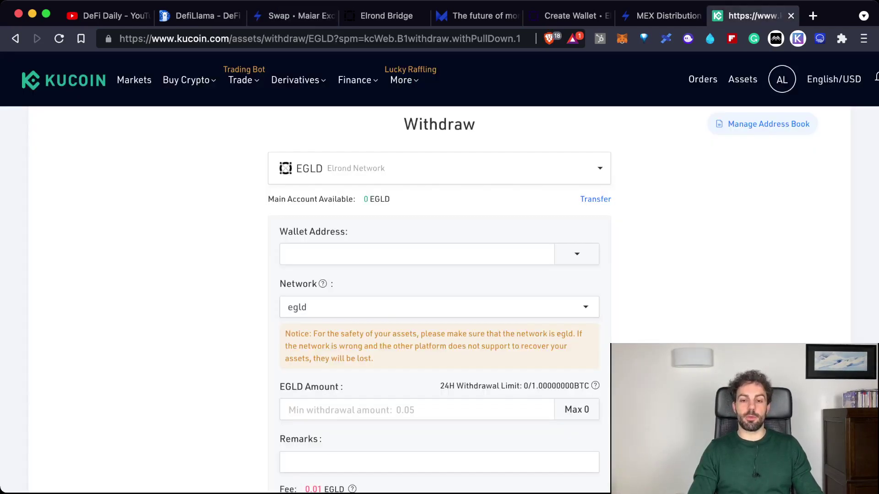
mouse_move(358, 80)
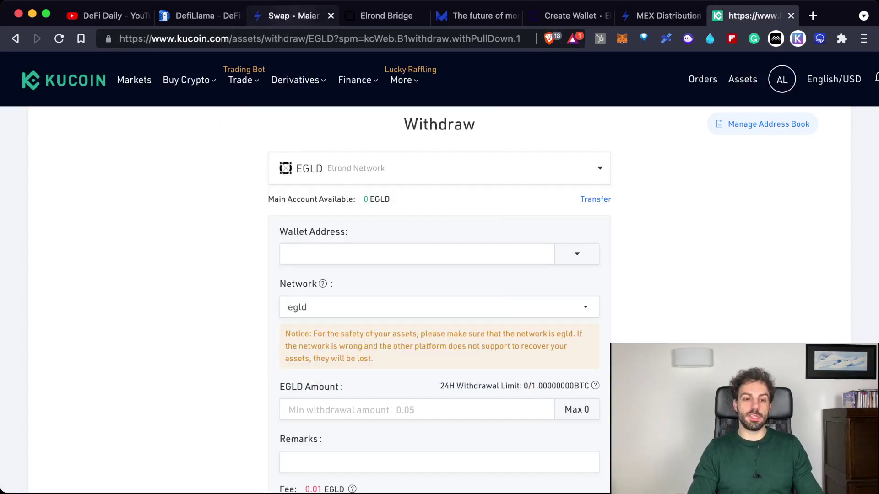
click(288, 16)
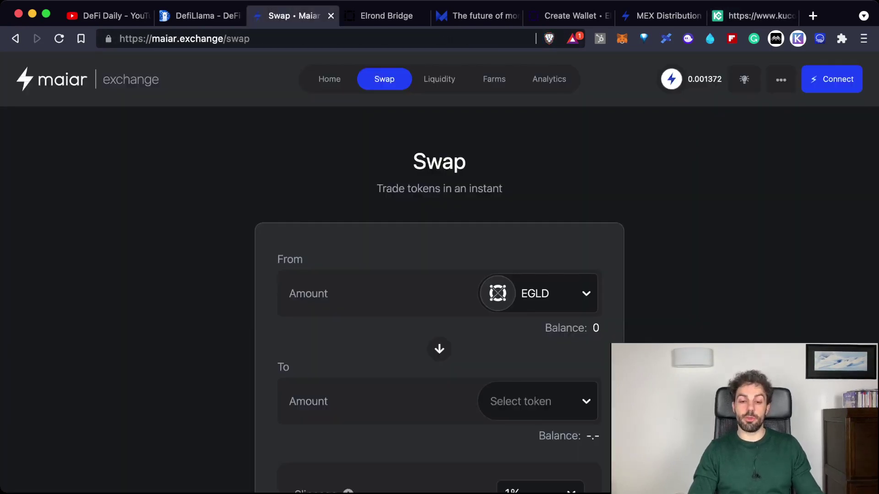
scroll(439, 274, down, 3)
scroll(439, 274, up, 3)
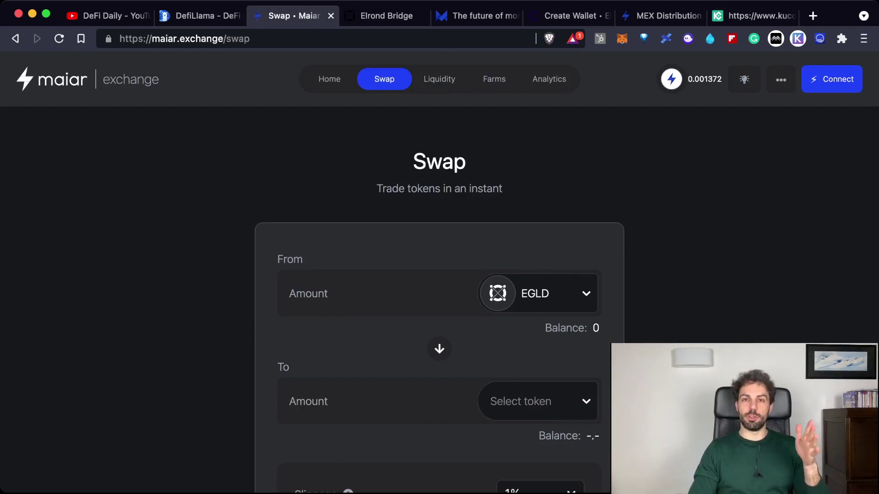
On Active Pools, expand the EGLD-MEX pool row to show its liquidity details.
click(439, 79)
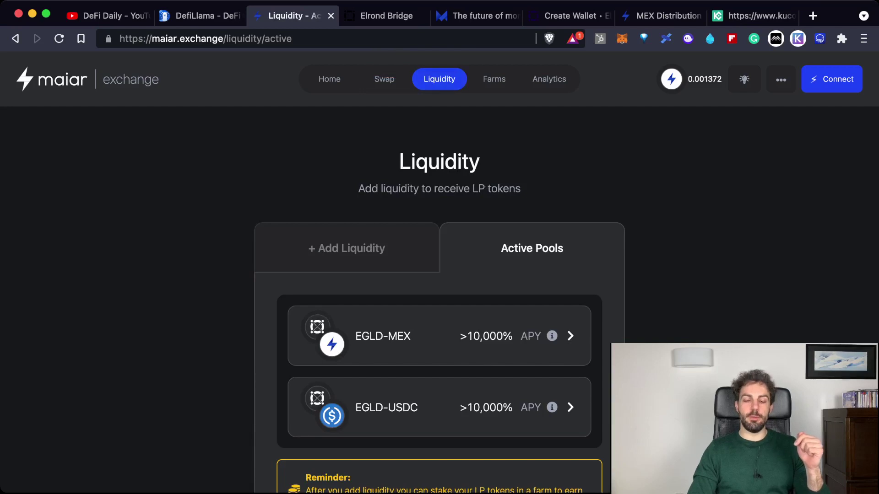
scroll(439, 275, down, 2)
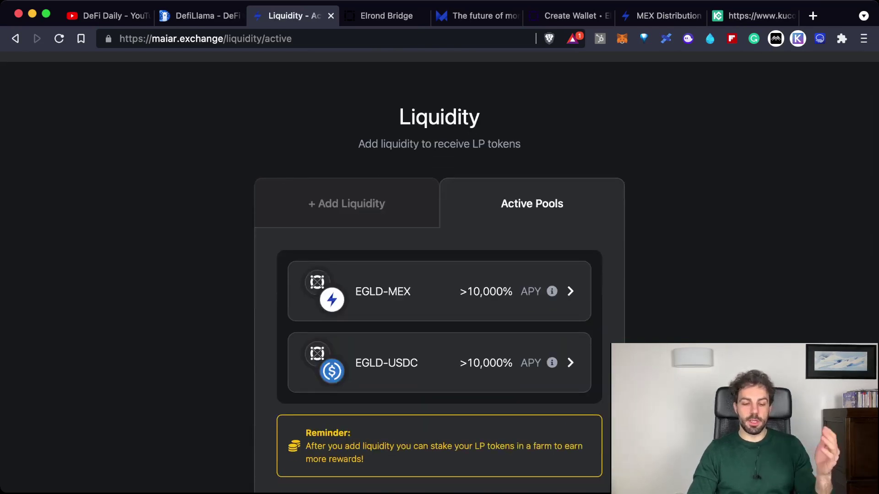
click(570, 292)
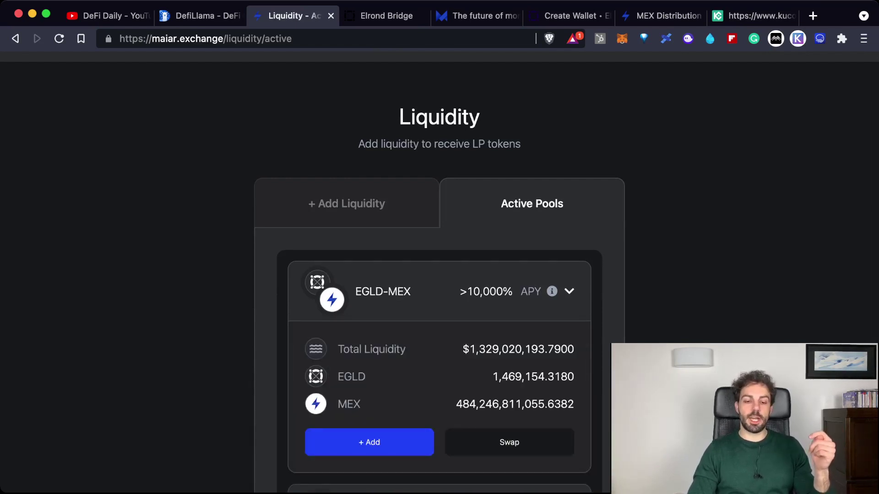
scroll(369, 384, down, 2)
Open the EGLD-MEX Add Liquidity form, scroll through it, then switch to the Farms page.
click(369, 384)
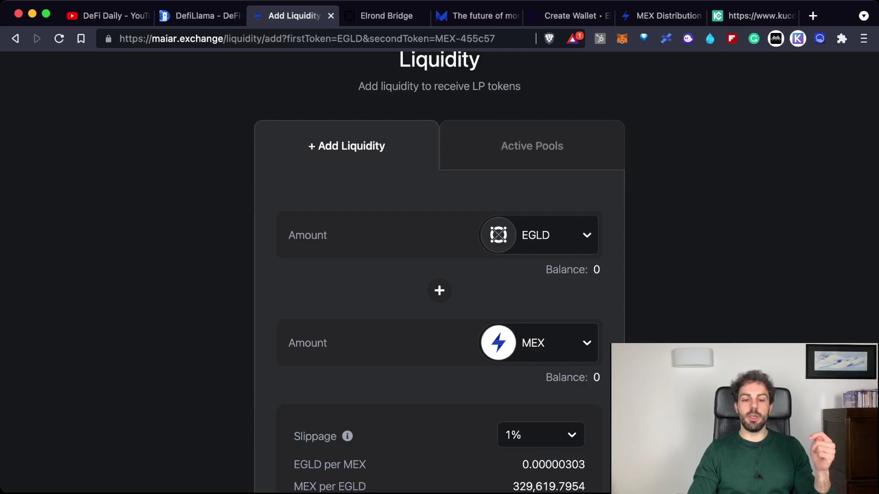
scroll(439, 275, down, 8)
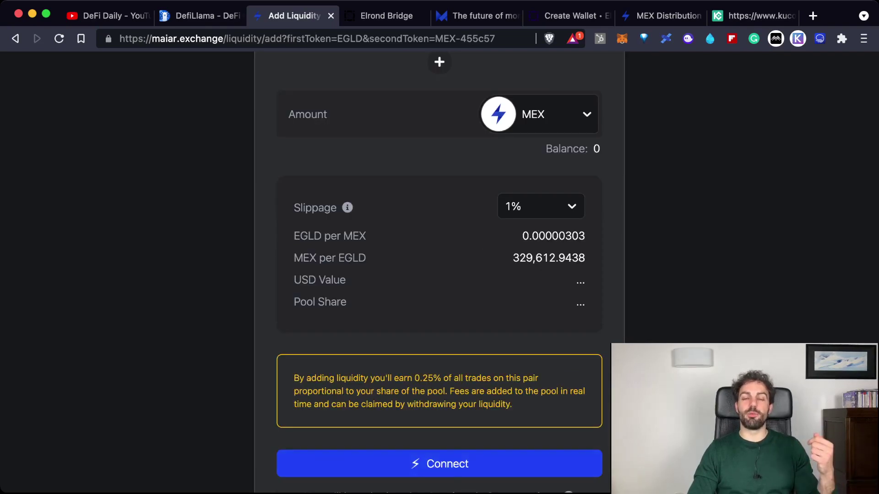
scroll(440, 274, up, 2)
scroll(439, 275, up, 6)
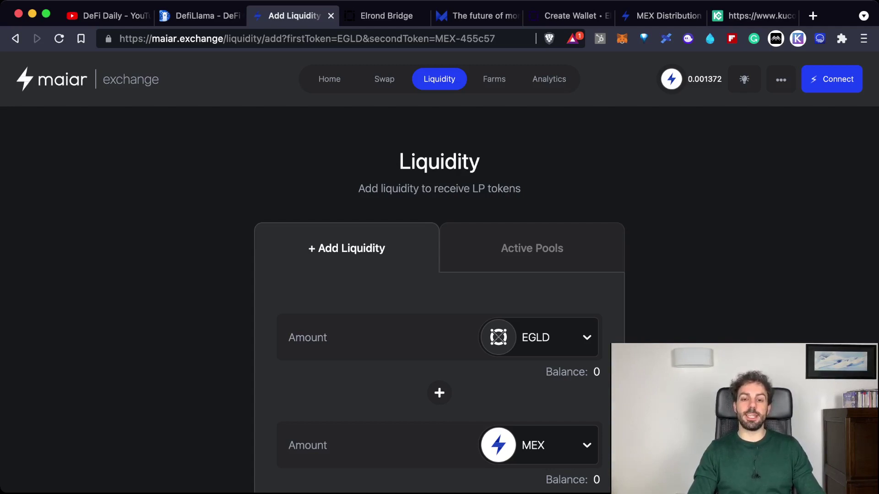
click(494, 78)
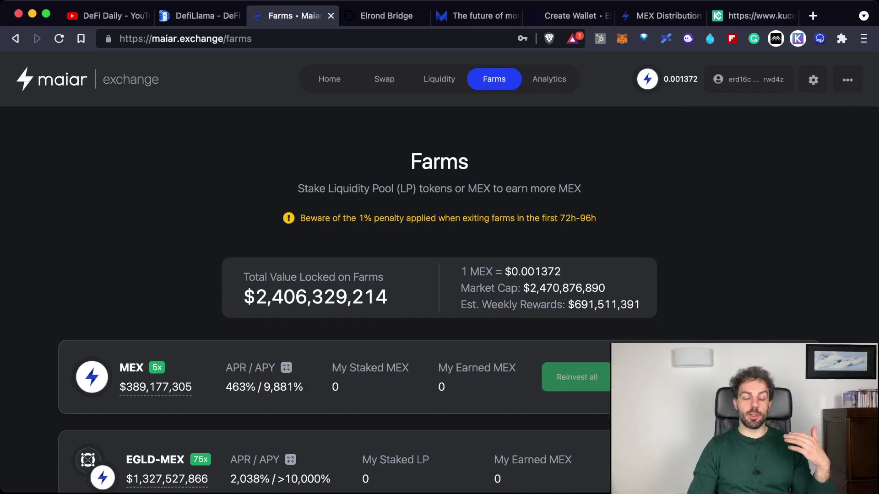
Scroll the Farms page down to the EGLD-MEX farm row.
scroll(439, 275, down, 4)
scroll(439, 275, up, 4)
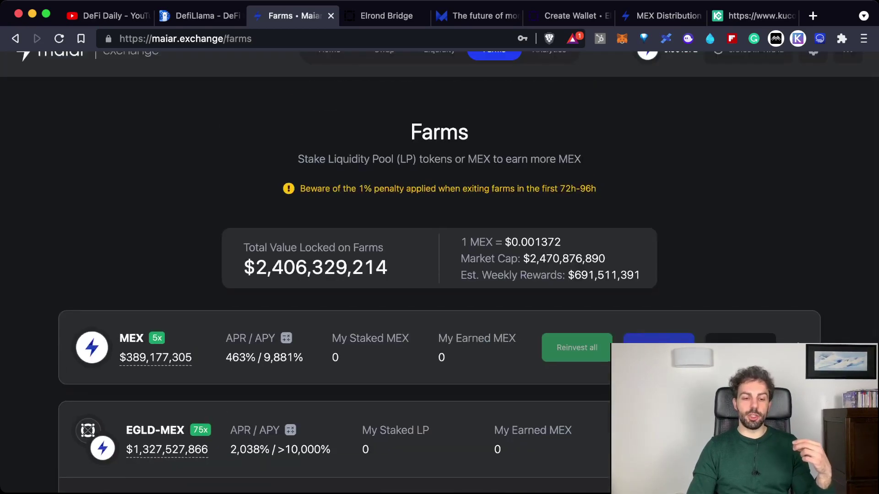
scroll(440, 275, down, 4)
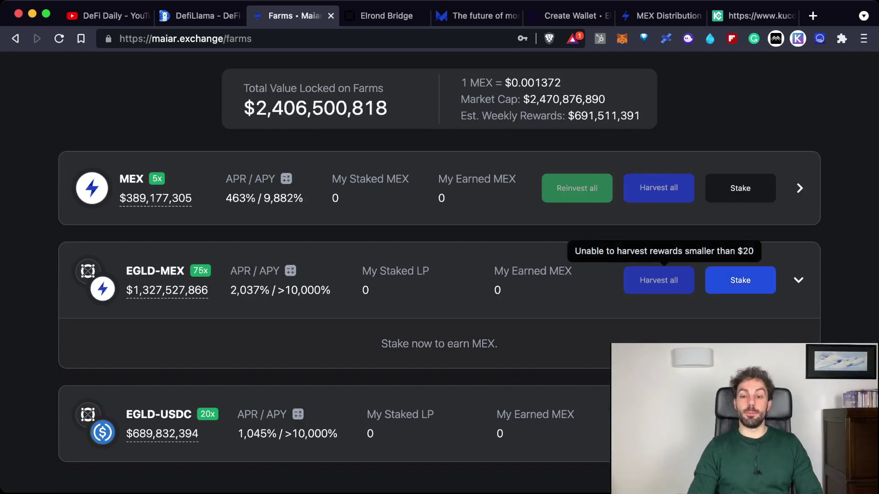
Open the Stake in EGLD-MEX farm dialog and look over its token and amount fields.
click(740, 280)
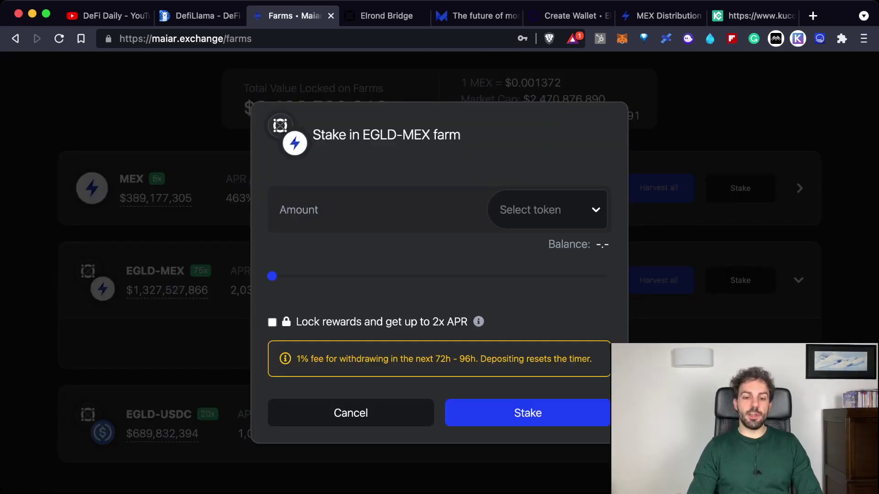
click(547, 210)
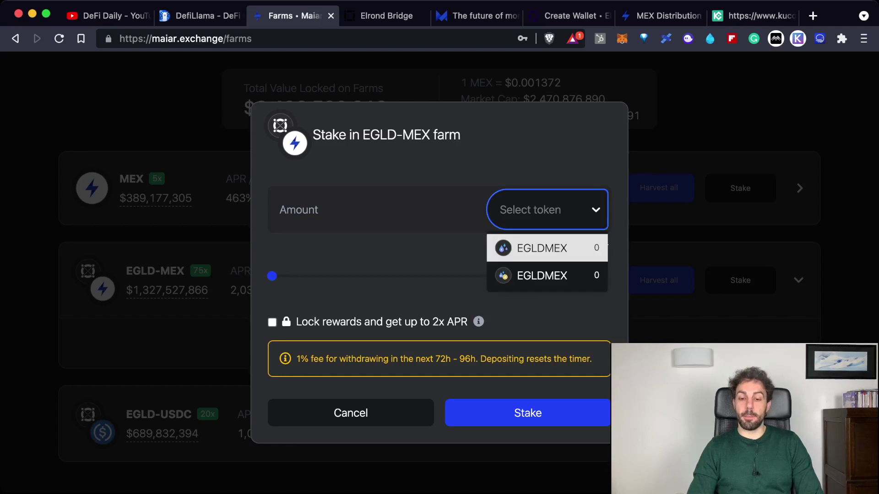
click(321, 210)
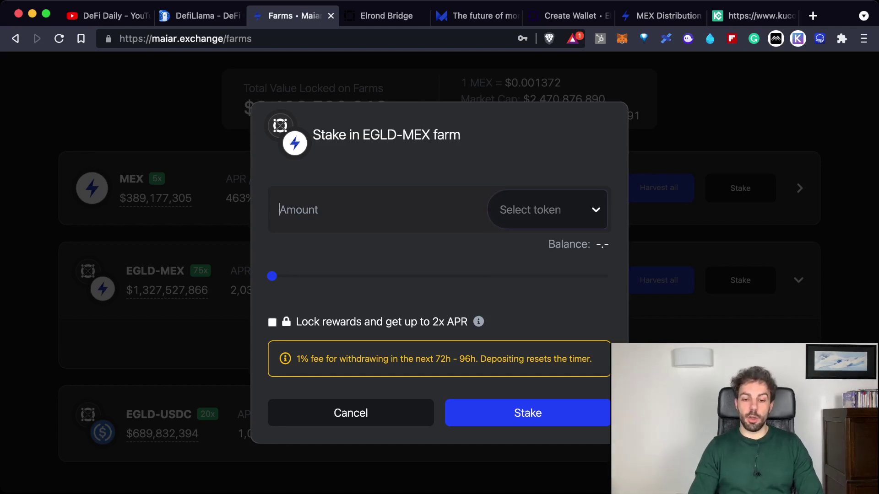
key(Tab)
key(Tab)
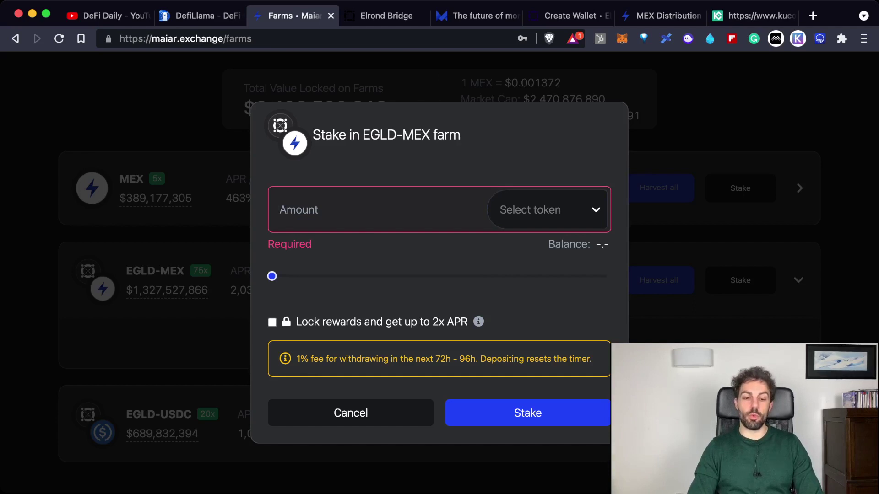
key(Tab)
key(Tab)
key(Tab)
Tick 'Lock rewards and get up to 2x APR' and view its LKMEX explanation.
drag(297, 322, 467, 322)
click(464, 322)
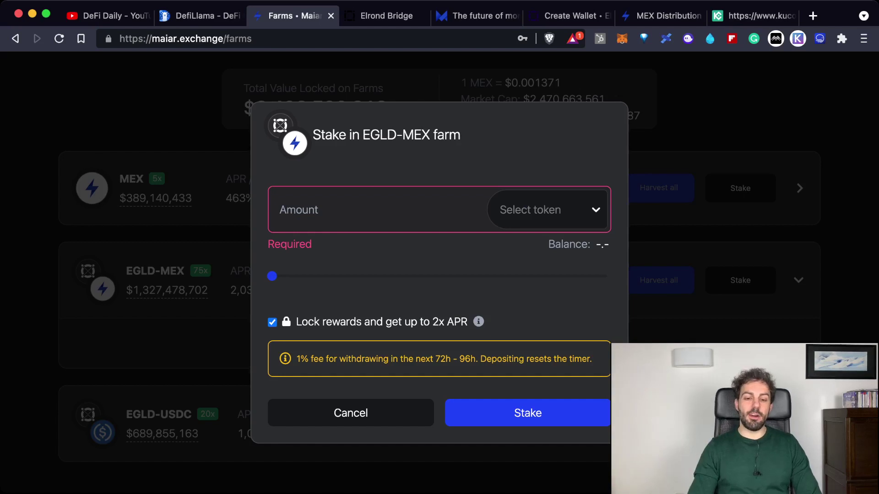
mouse_move(479, 321)
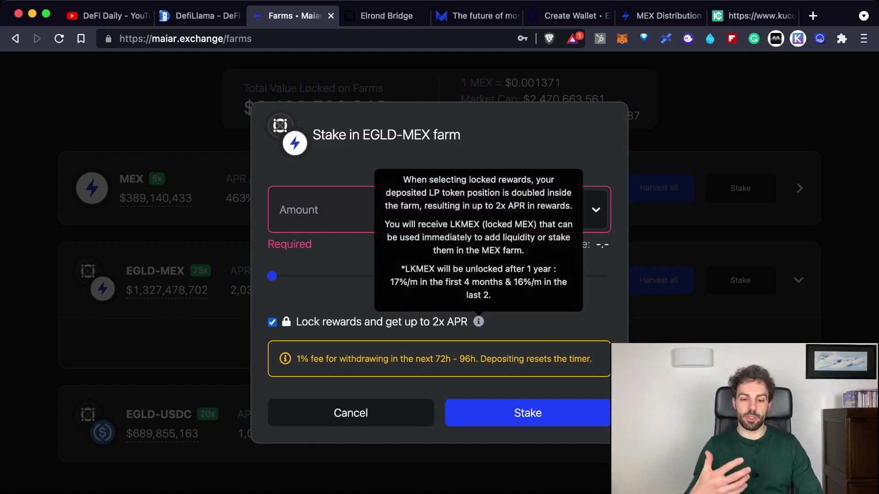
Untick Lock rewards and close the Stake in EGLD-MEX farm dialog.
click(479, 322)
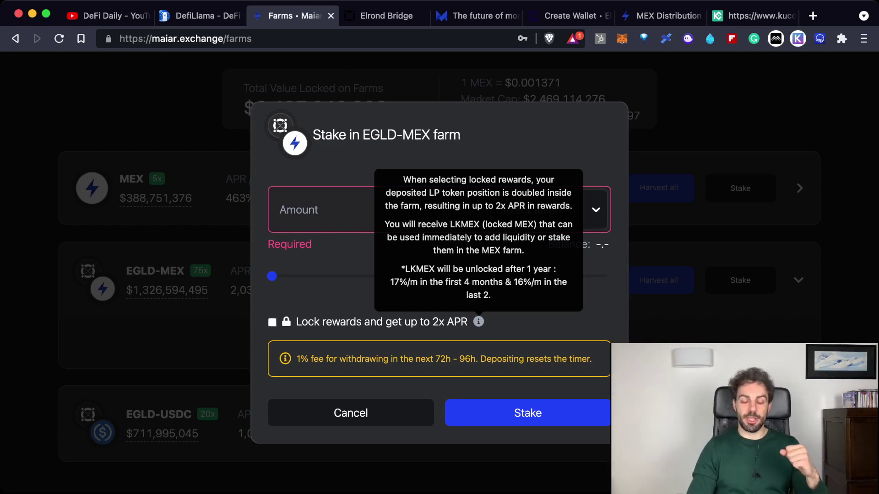
key(Escape)
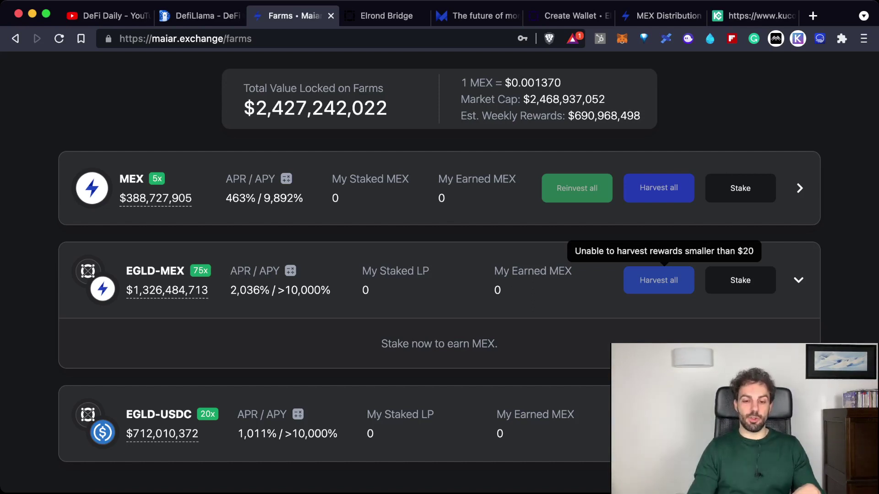
Scroll up slightly and open Stake on the MEX farm row.
scroll(439, 275, up, 1)
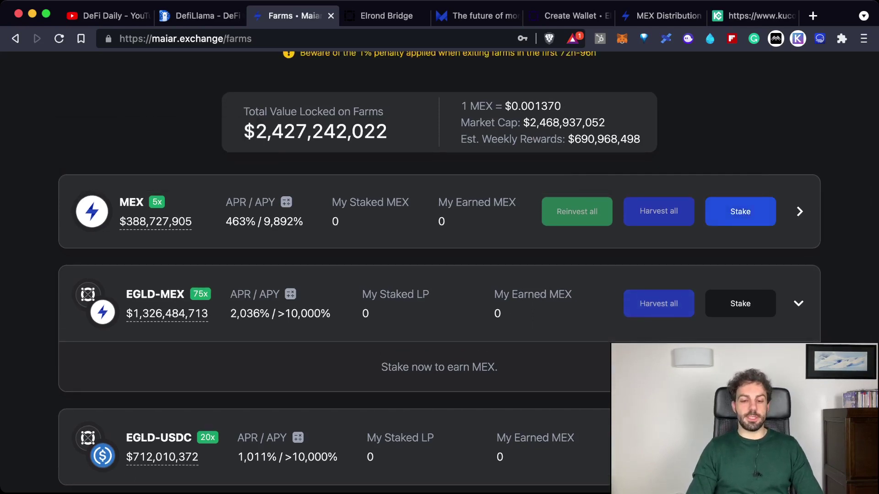
click(740, 211)
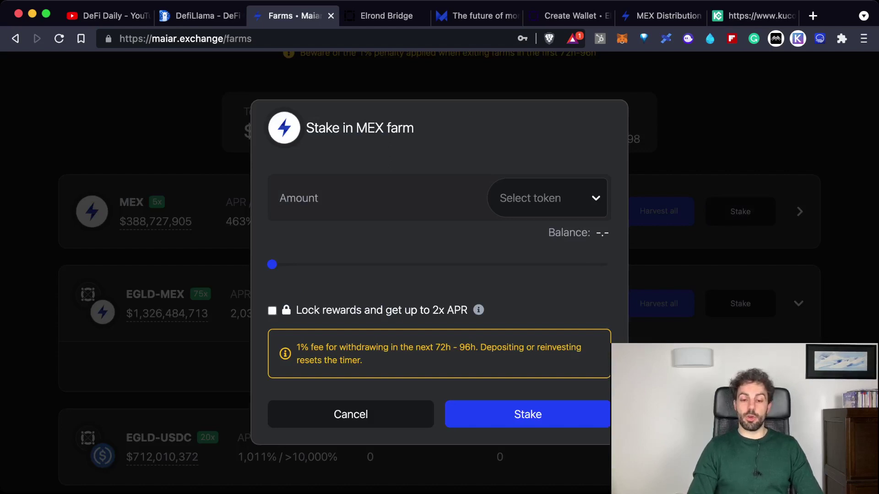
Dismiss the Stake in MEX farm dialog and scroll to the top of the Farms page.
key(Escape)
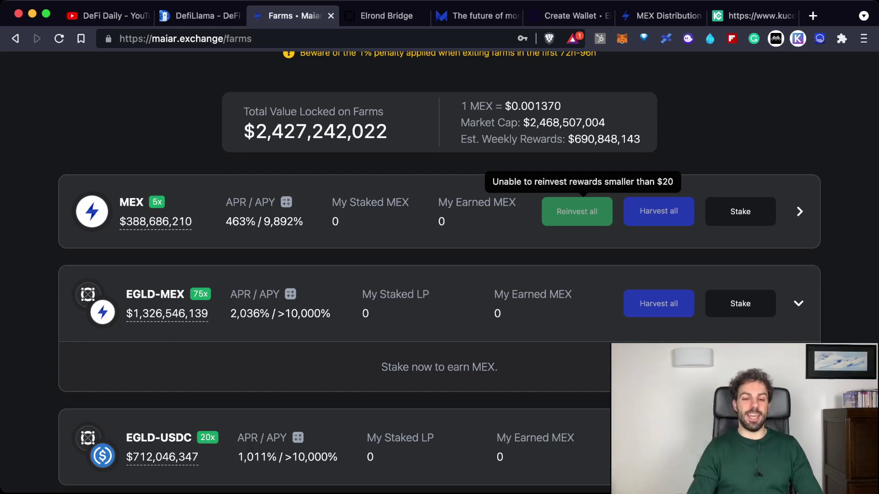
scroll(439, 275, up, 5)
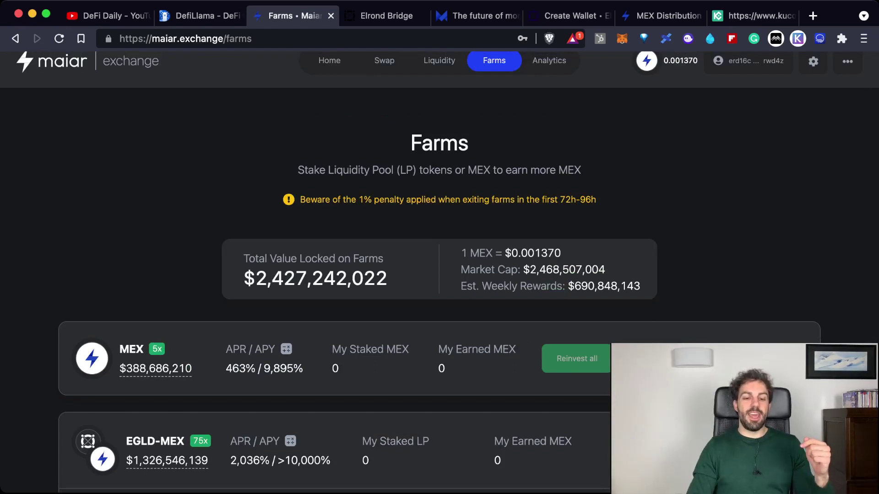
double_click(321, 278)
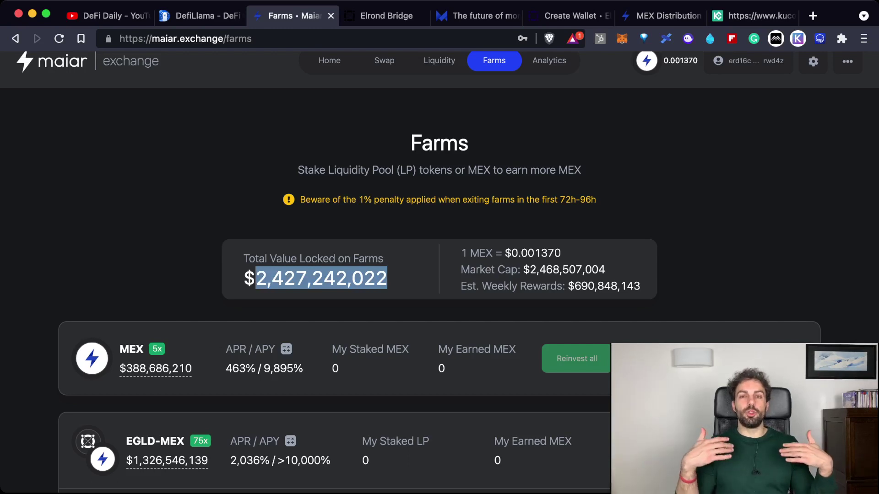